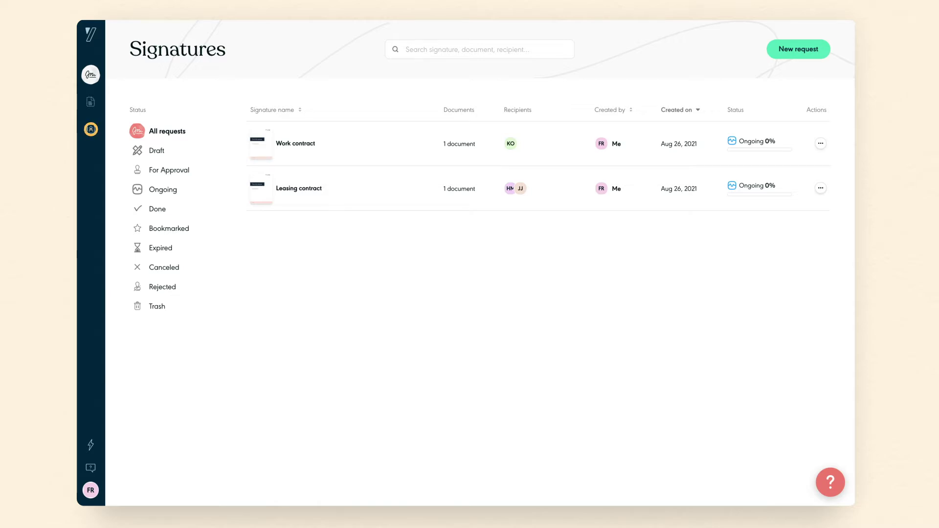
Open the Contacts page from the sidebar to view the three saved contacts
{"action": "left_click", "coordinate": [91, 128]}
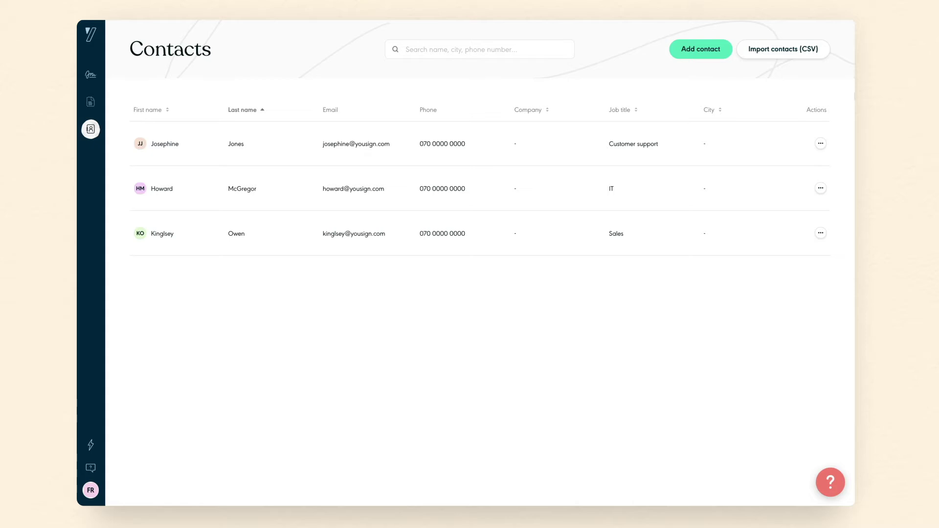
{"action": "left_click", "coordinate": [700, 49]}
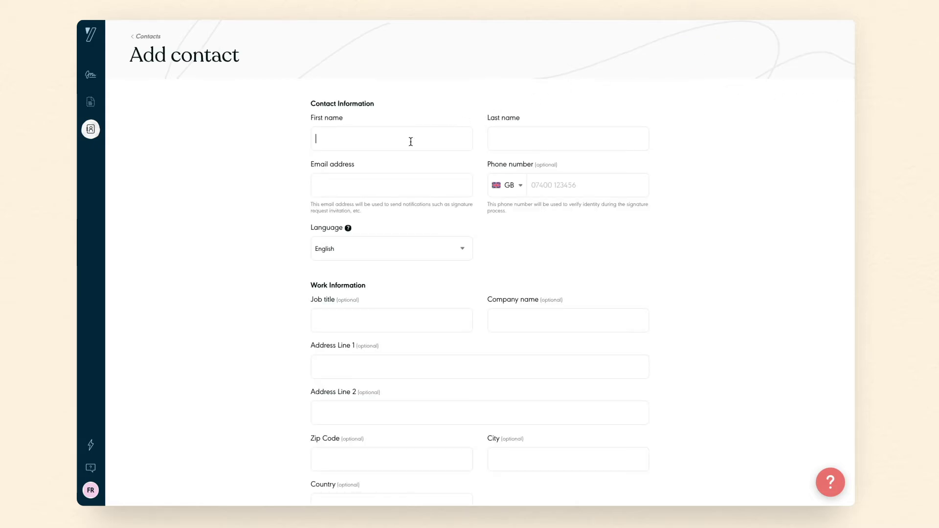
{"action": "key", "text": "Tab"}
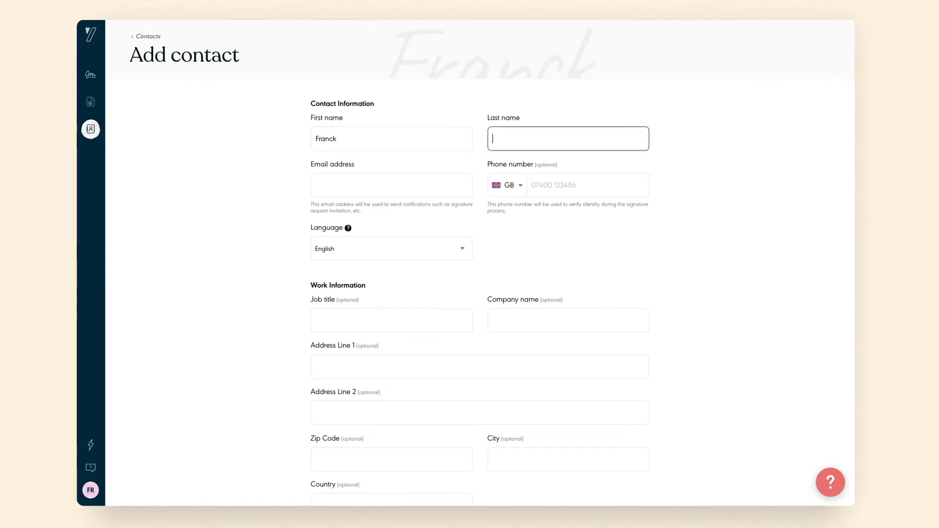
{"action": "key", "text": "Tab"}
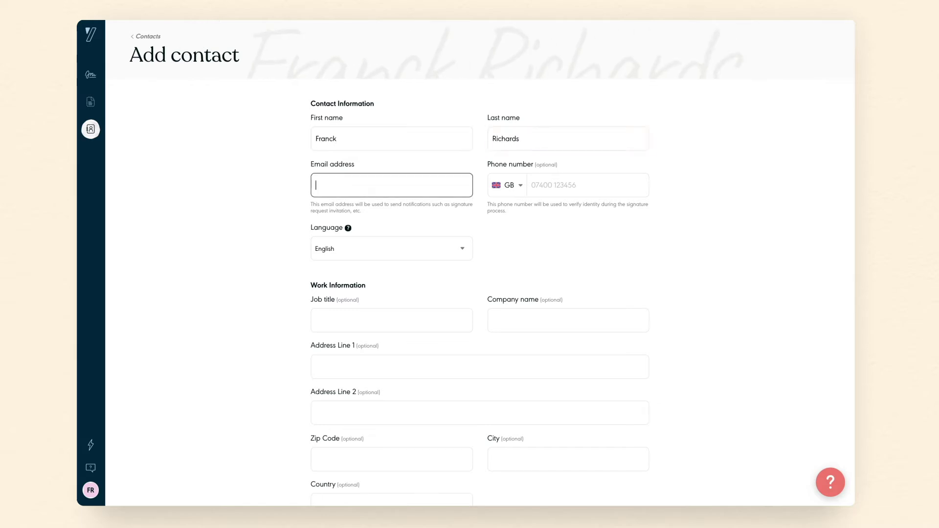
{"action": "key", "text": "Tab"}
{"action": "type", "text": "7000000000"}
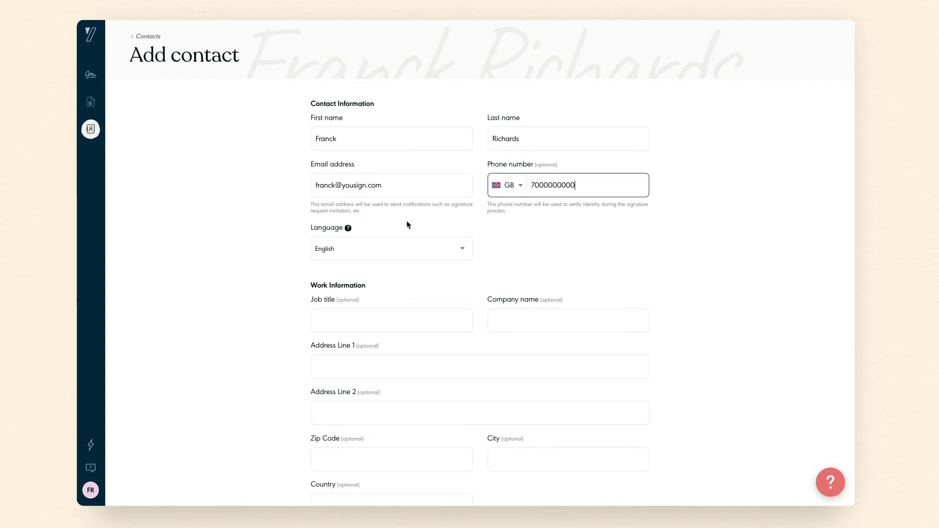
{"action": "scroll", "coordinate": [408, 249], "scroll_direction": "down", "scroll_amount": 3}
{"action": "left_click", "coordinate": [401, 243]}
{"action": "type", "text": "HR"}
{"action": "left_click", "coordinate": [510, 245]}
{"action": "type", "text": "Yousign"}
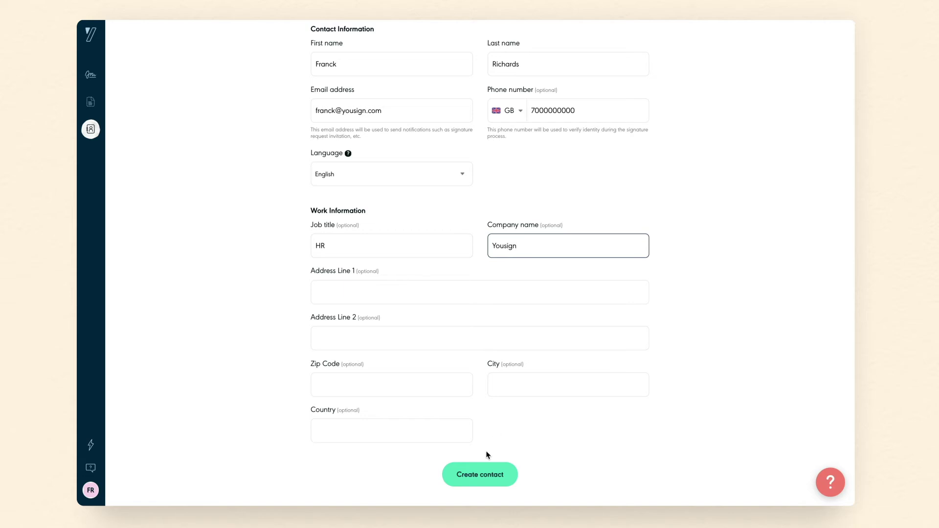
{"action": "left_click", "coordinate": [481, 473]}
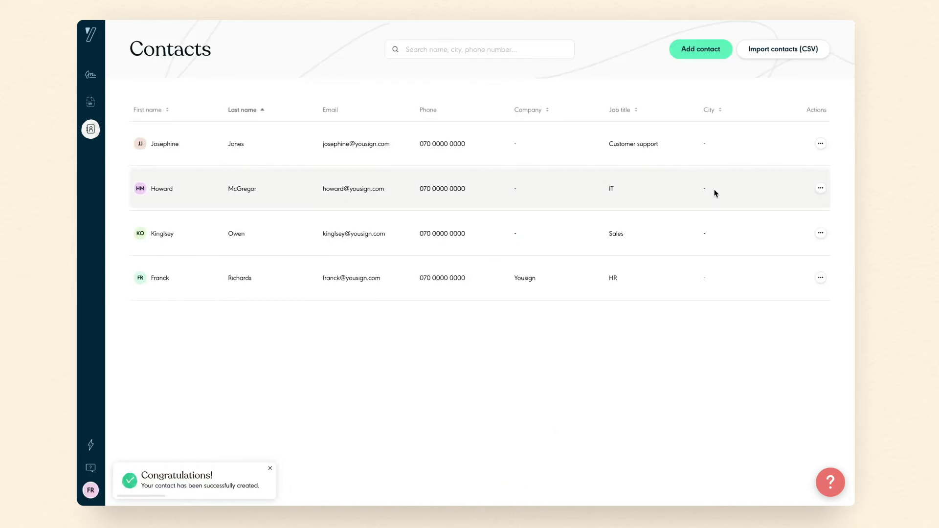
{"action": "left_click", "coordinate": [782, 49]}
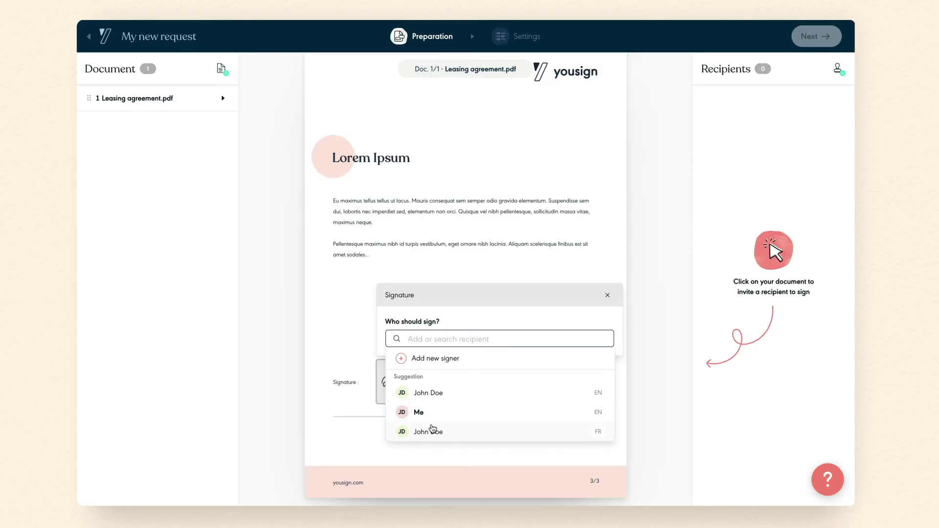
{"action": "left_click", "coordinate": [440, 365]}
{"action": "left_click", "coordinate": [378, 173]}
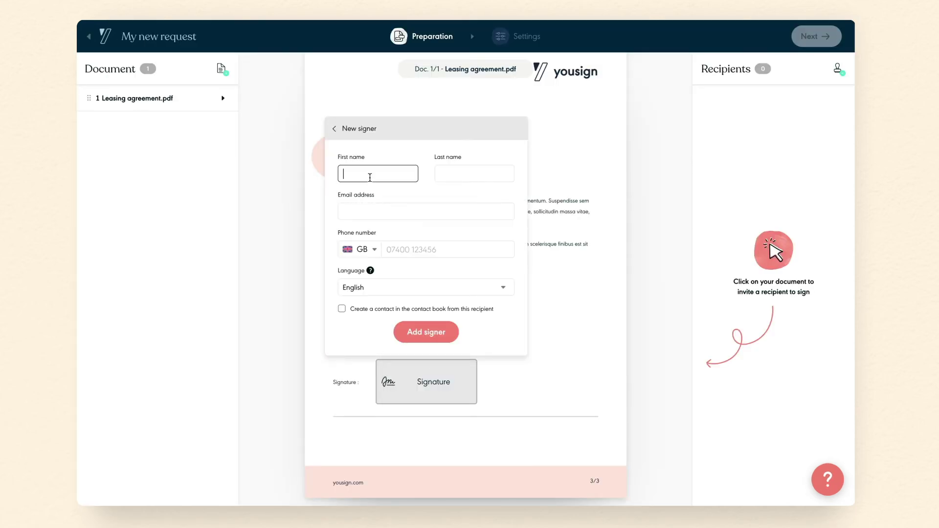
{"action": "key", "text": "Tab"}
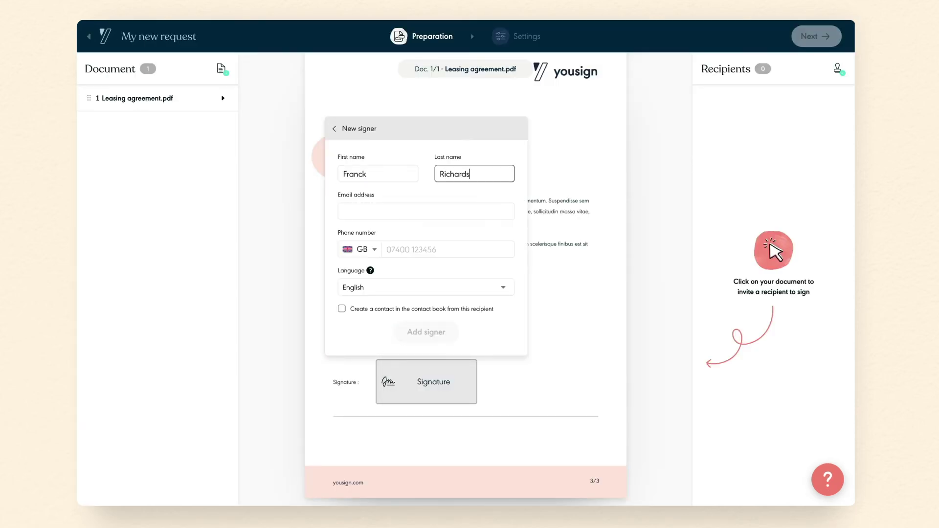
{"action": "key", "text": "Tab"}
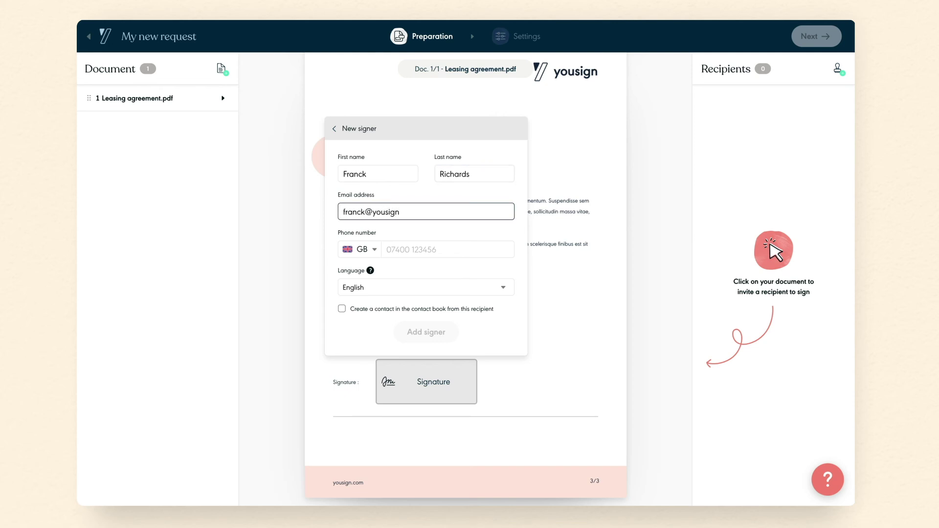
{"action": "key", "text": "Tab"}
{"action": "type", "text": "7000000000"}
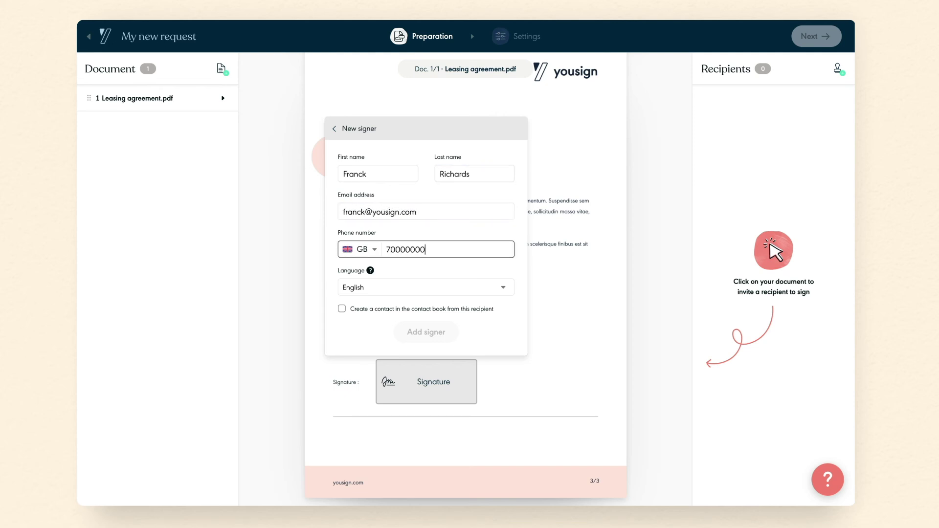
{"action": "left_click", "coordinate": [425, 332]}
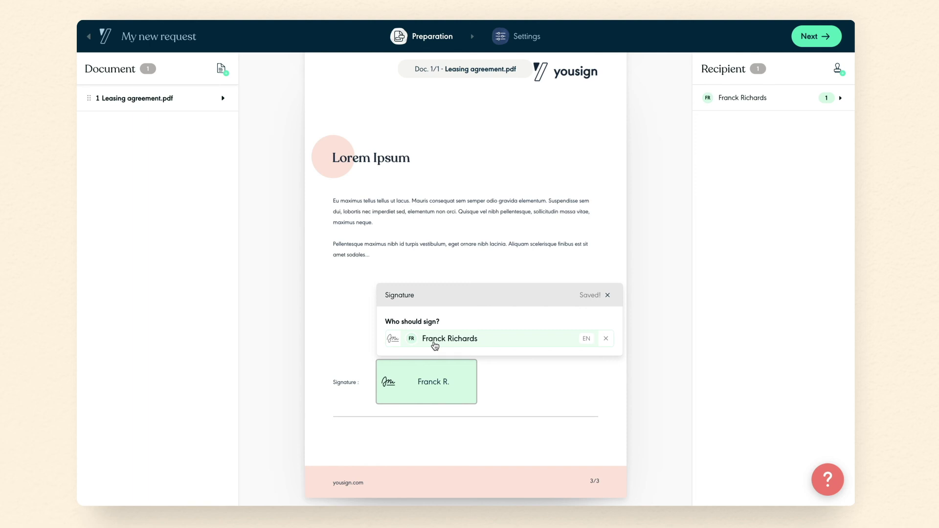